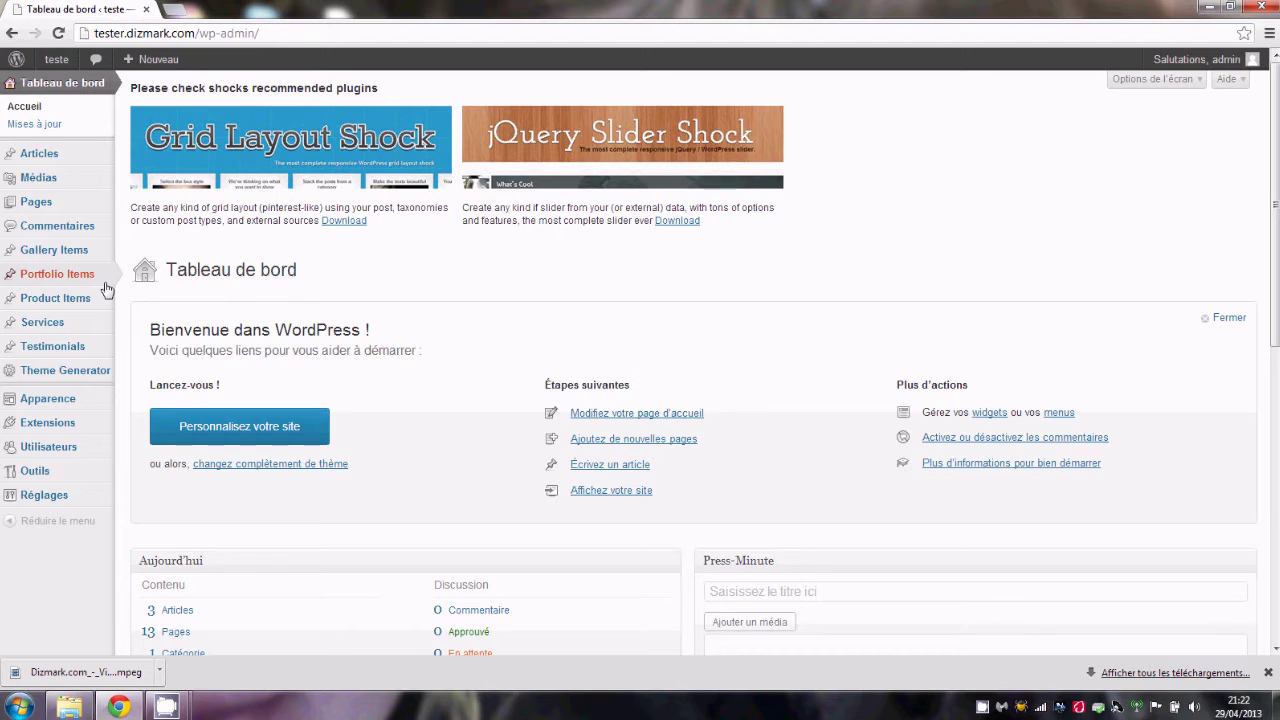
Start a new gallery item and title it "photo"
{"action": "mouse_move", "coordinate": [81, 264]}
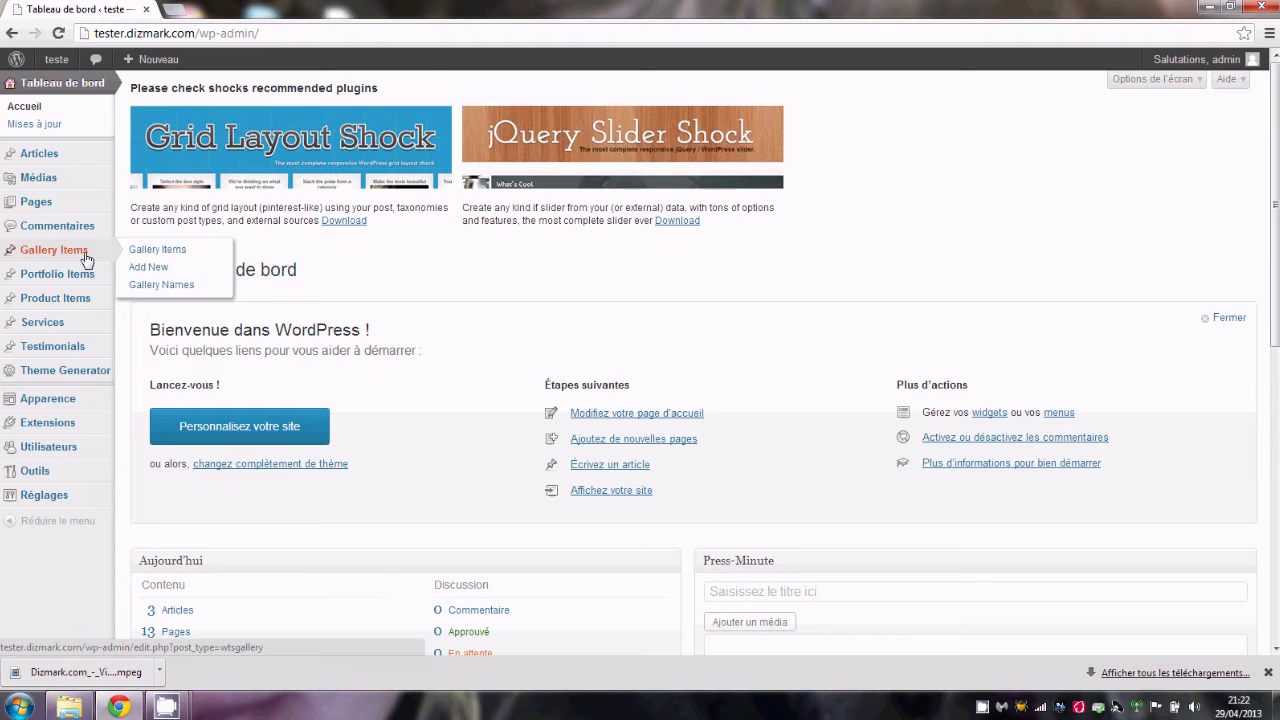
{"action": "left_click", "coordinate": [86, 260]}
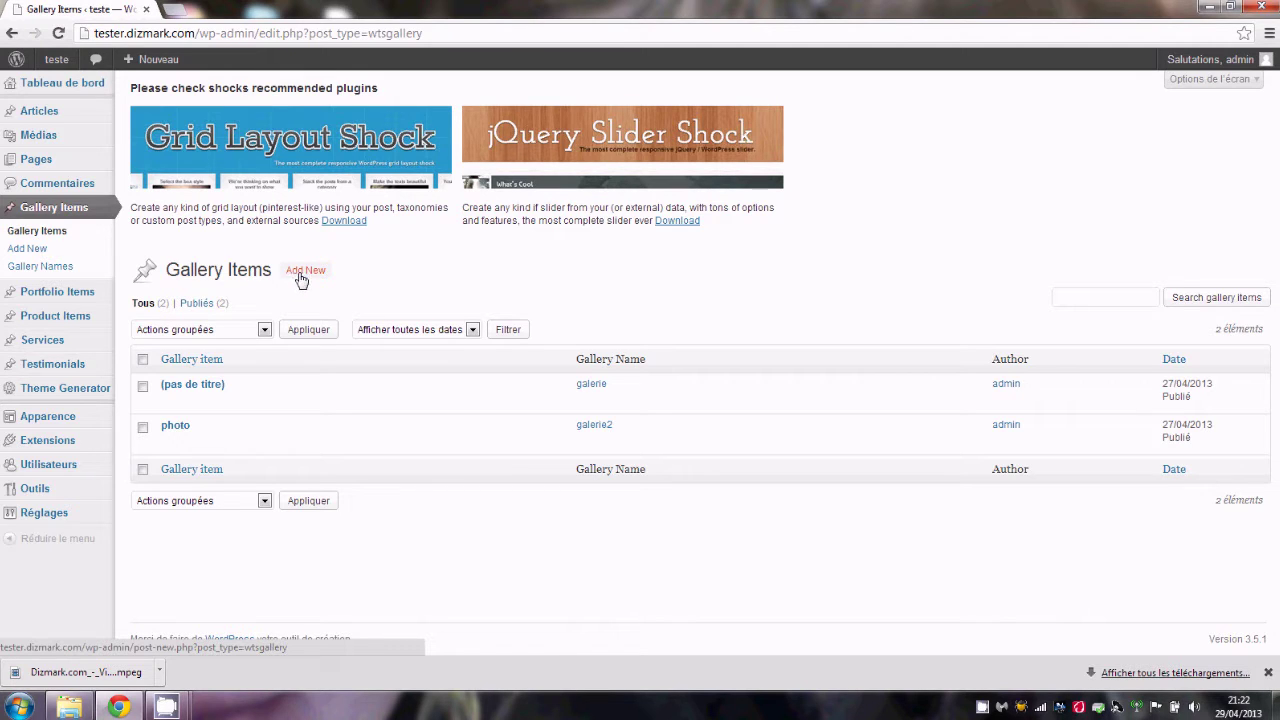
{"action": "left_click", "coordinate": [302, 280]}
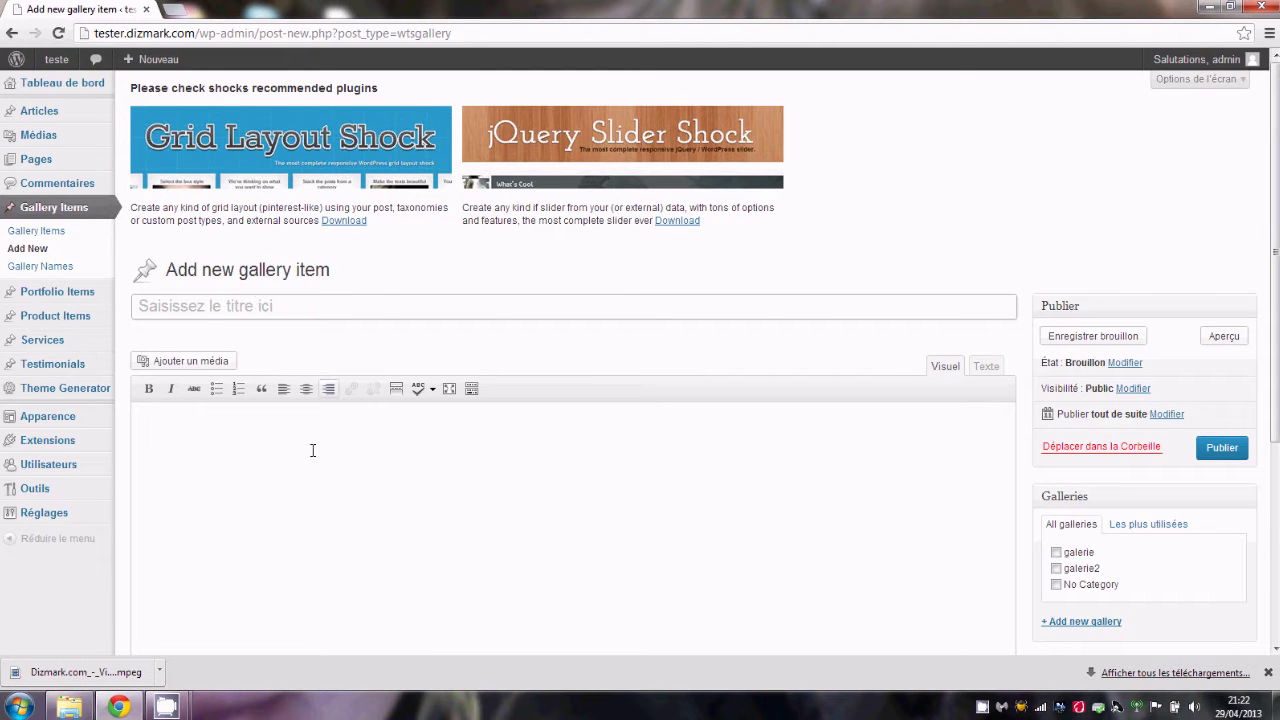
{"action": "left_click", "coordinate": [217, 308]}
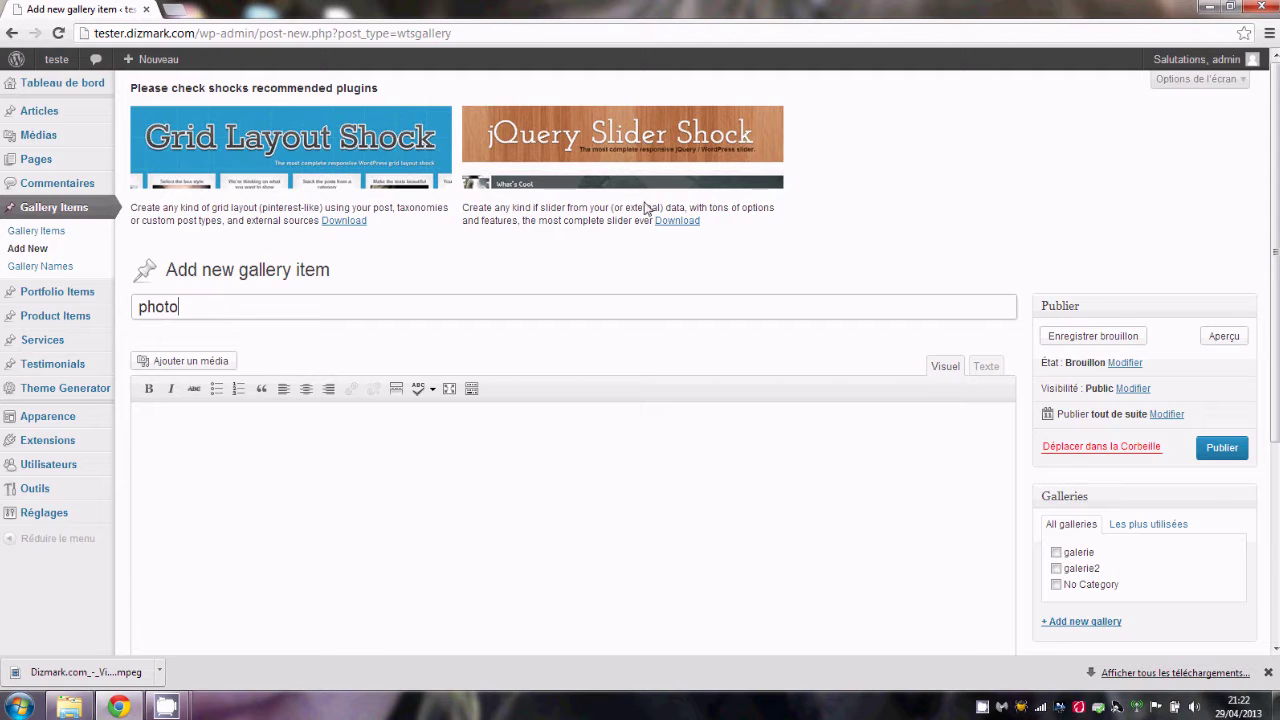
Assign the new gallery item to the gallery galerie2
{"action": "scroll", "coordinate": [517, 357], "scroll_direction": "down", "scroll_amount": 3}
{"action": "scroll", "coordinate": [460, 445], "scroll_direction": "down", "scroll_amount": 1}
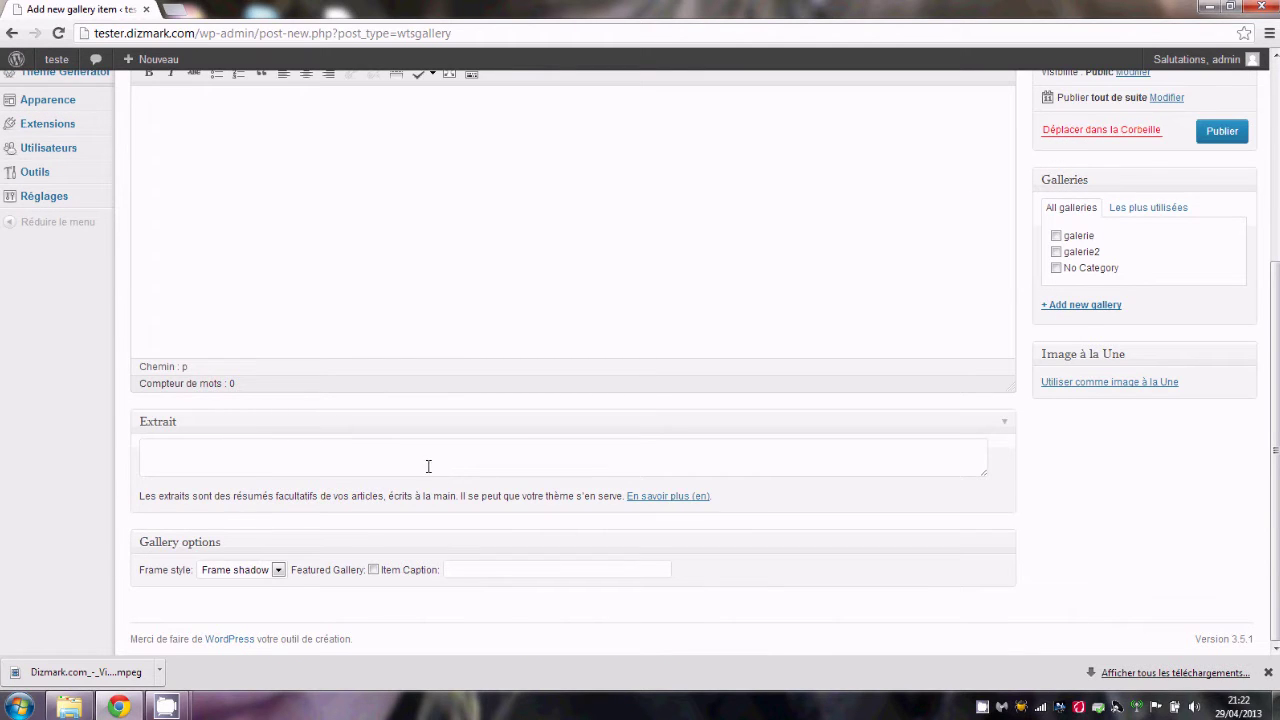
{"action": "scroll", "coordinate": [428, 466], "scroll_direction": "up", "scroll_amount": 2}
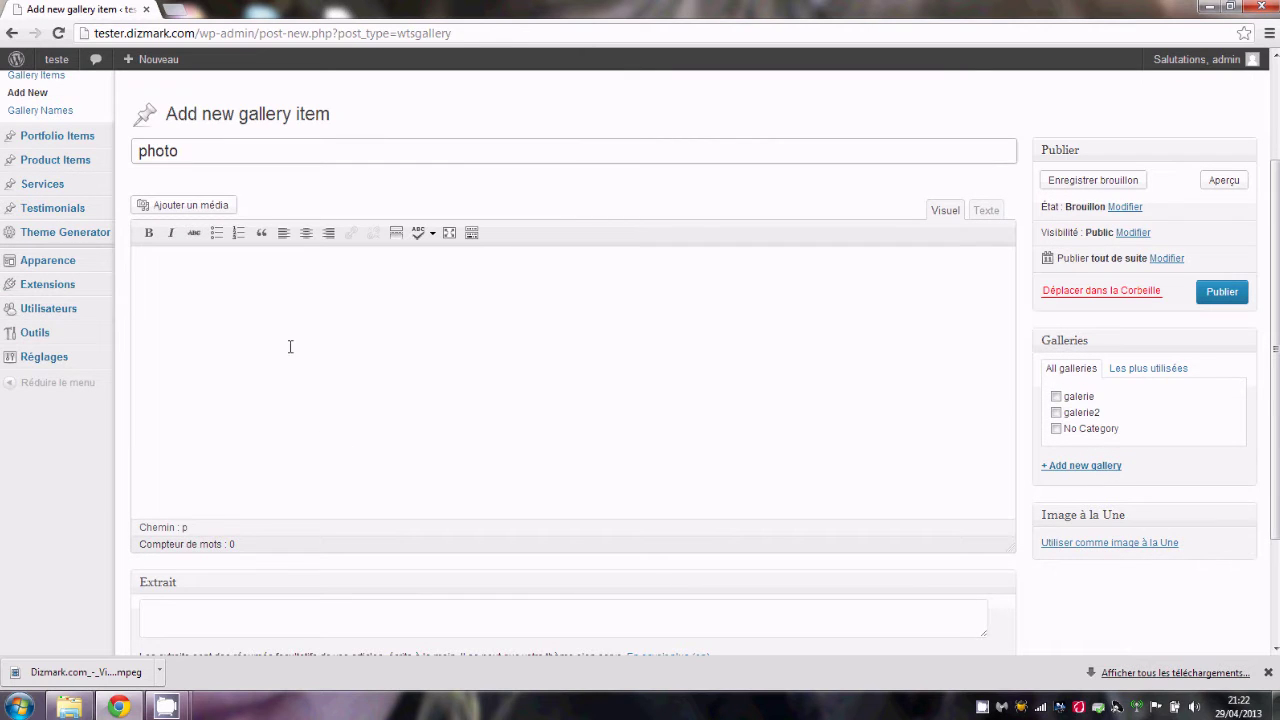
{"action": "scroll", "coordinate": [218, 268], "scroll_direction": "down", "scroll_amount": 1}
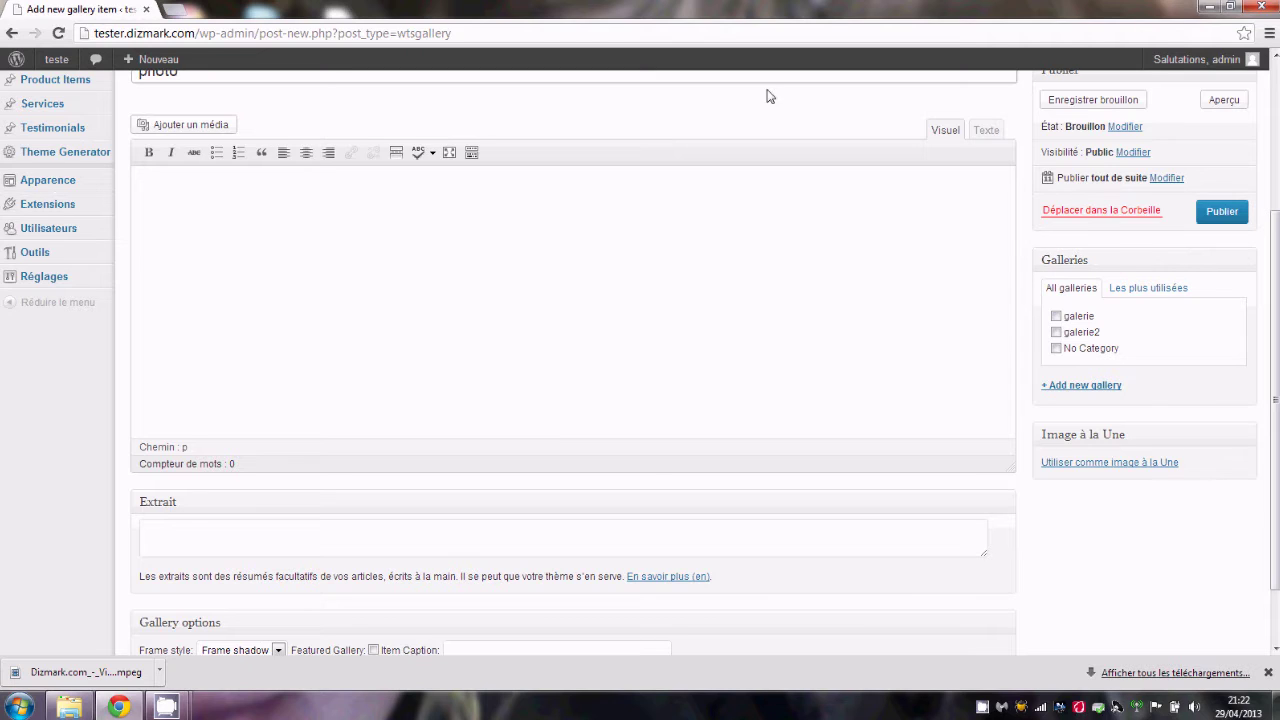
{"action": "left_click", "coordinate": [1056, 333]}
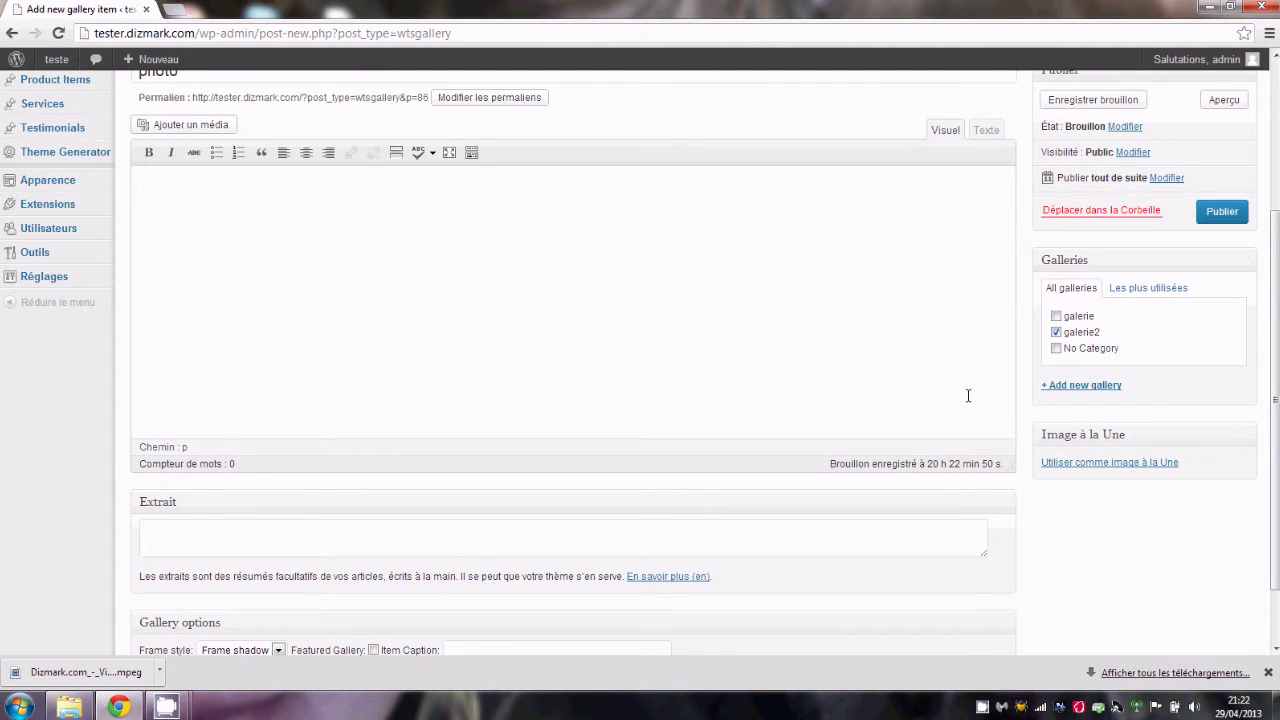
Try inserting the duck sign image from the media library into the item's content, and delete it again
{"action": "scroll", "coordinate": [968, 396], "scroll_direction": "down", "scroll_amount": 2}
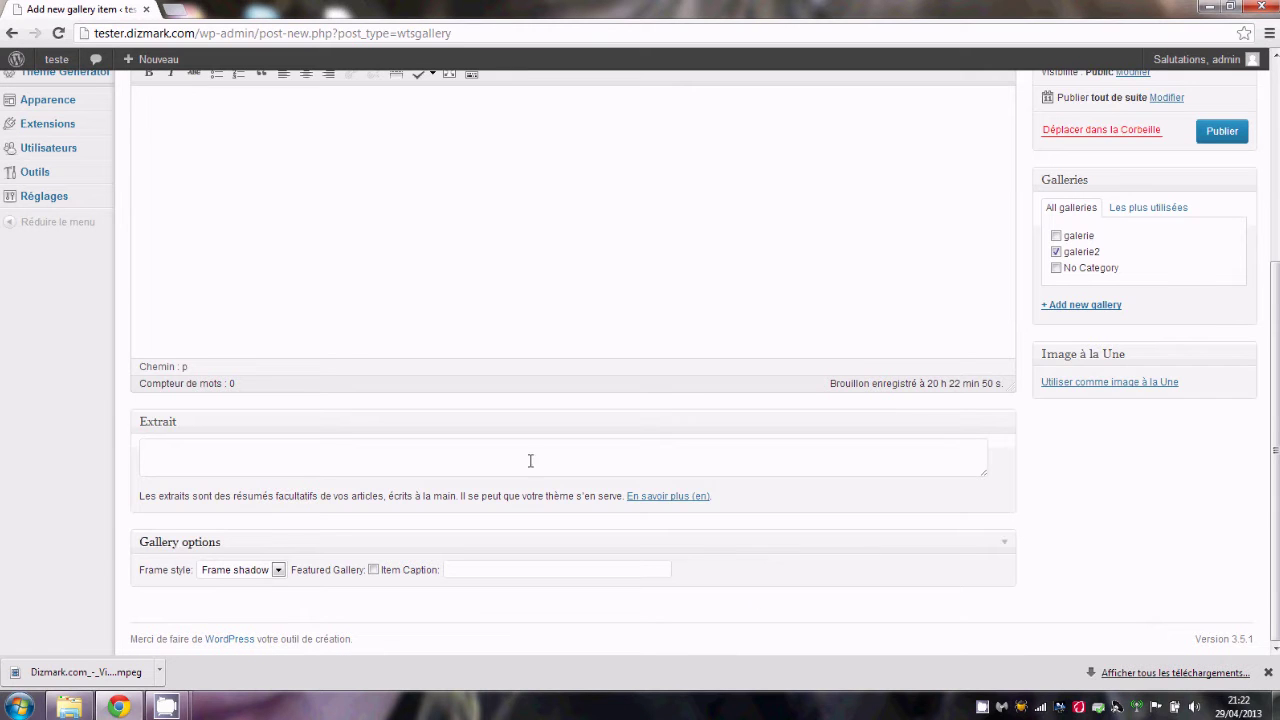
{"action": "scroll", "coordinate": [346, 290], "scroll_direction": "up", "scroll_amount": 3}
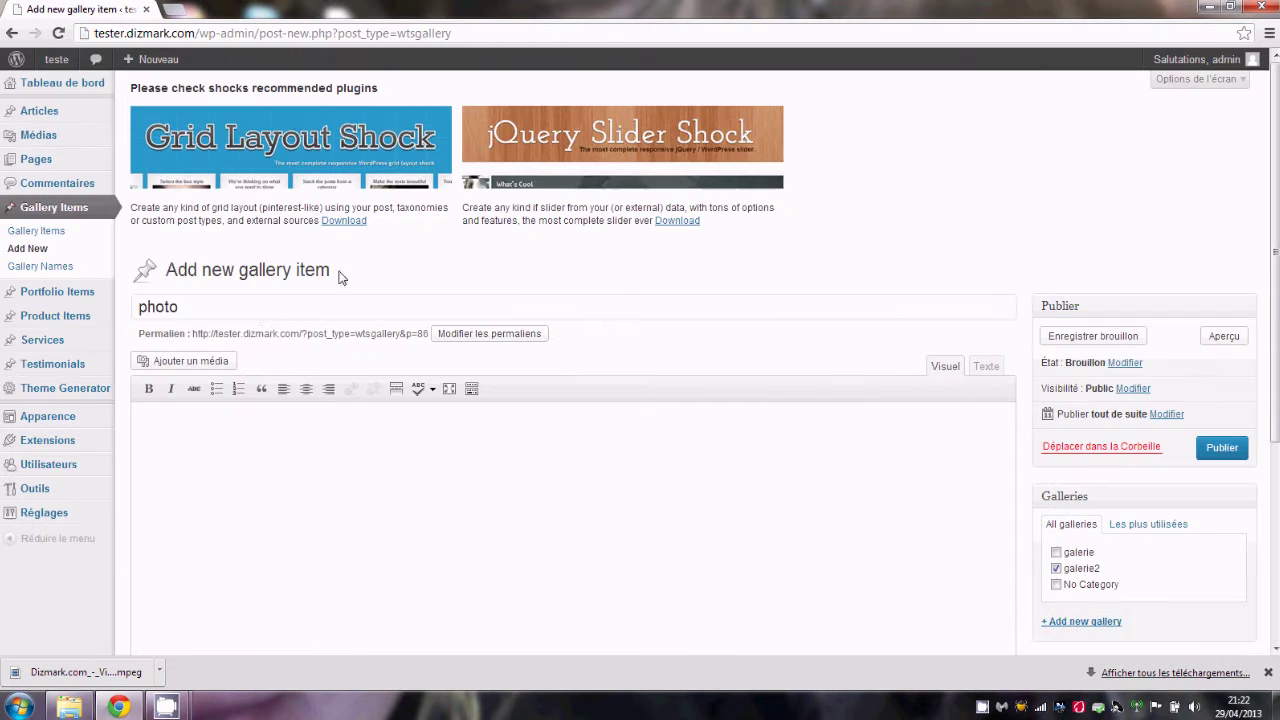
{"action": "left_click", "coordinate": [214, 363]}
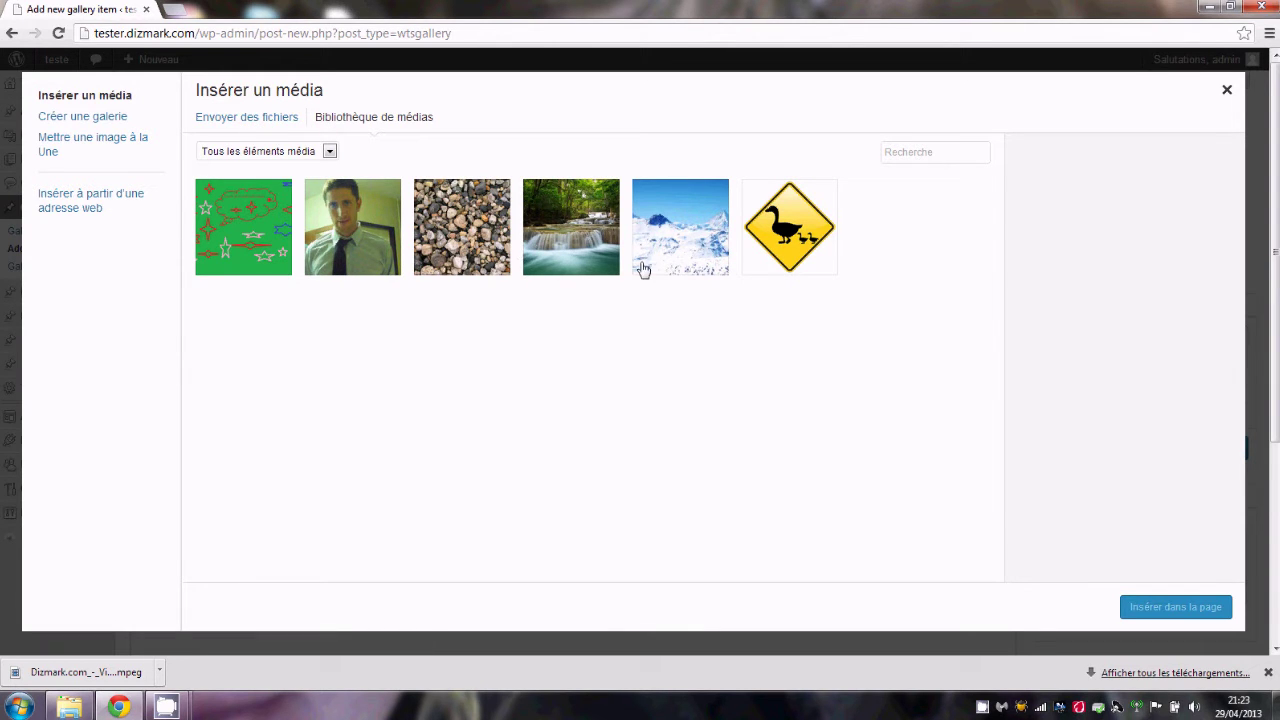
{"action": "left_click", "coordinate": [797, 242]}
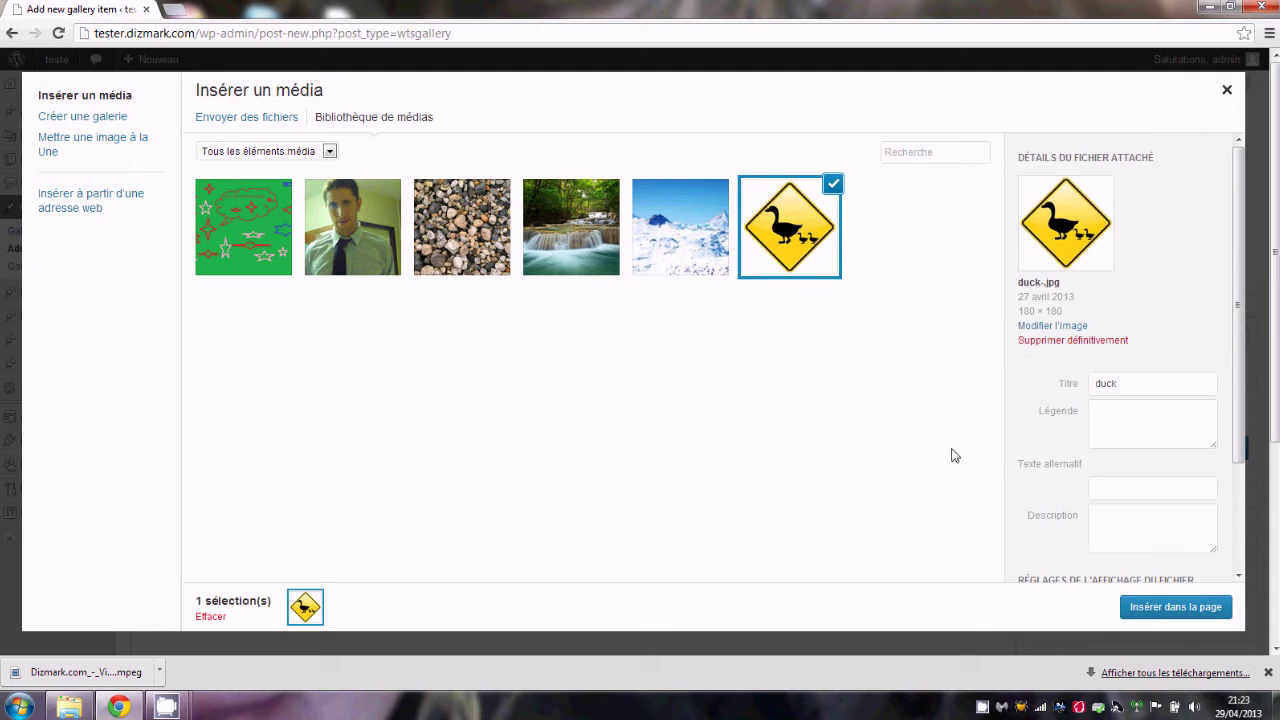
{"action": "left_click", "coordinate": [1214, 607]}
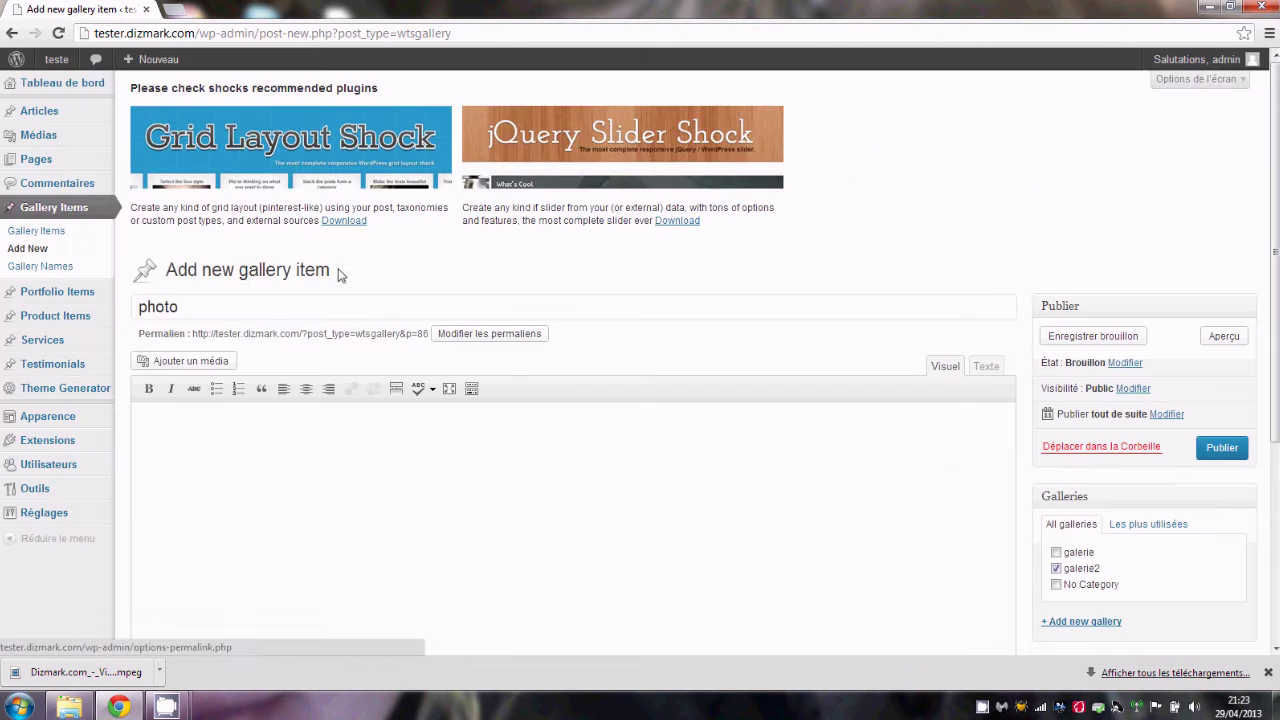
{"action": "scroll", "coordinate": [489, 444], "scroll_direction": "down", "scroll_amount": 3}
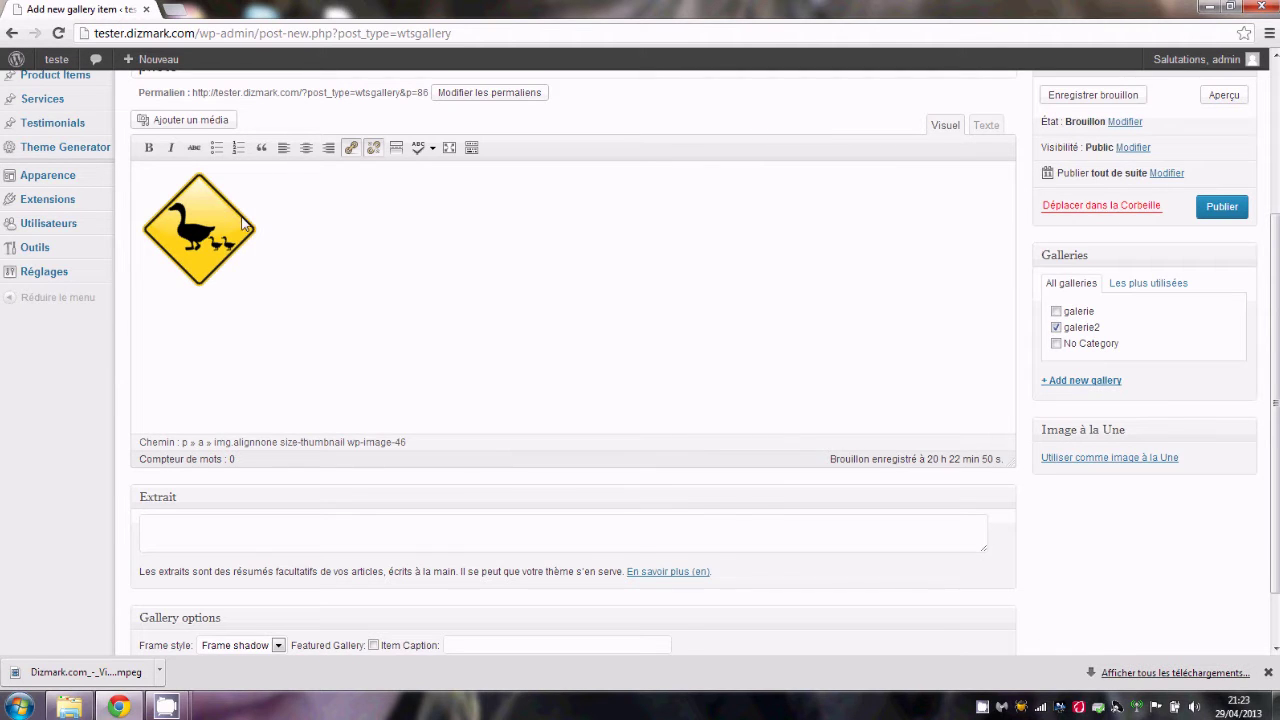
{"action": "scroll", "coordinate": [334, 260], "scroll_direction": "up", "scroll_amount": 1}
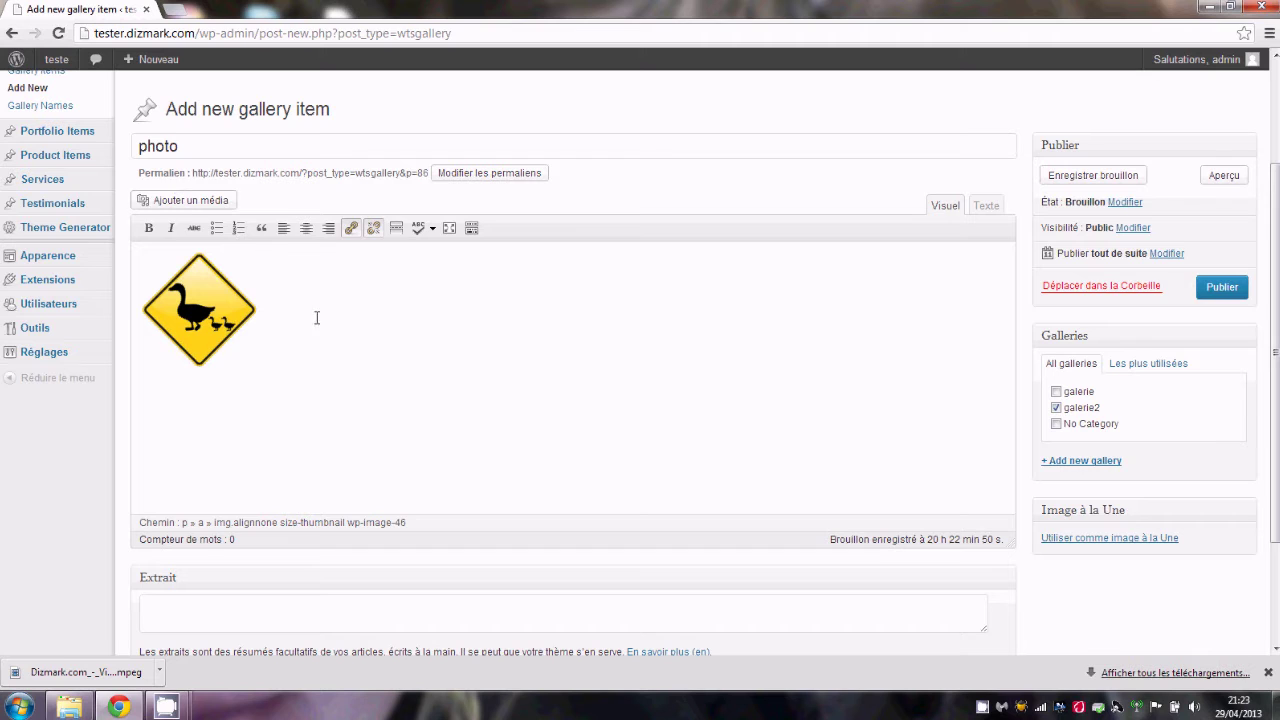
{"action": "key", "text": "BackSpace"}
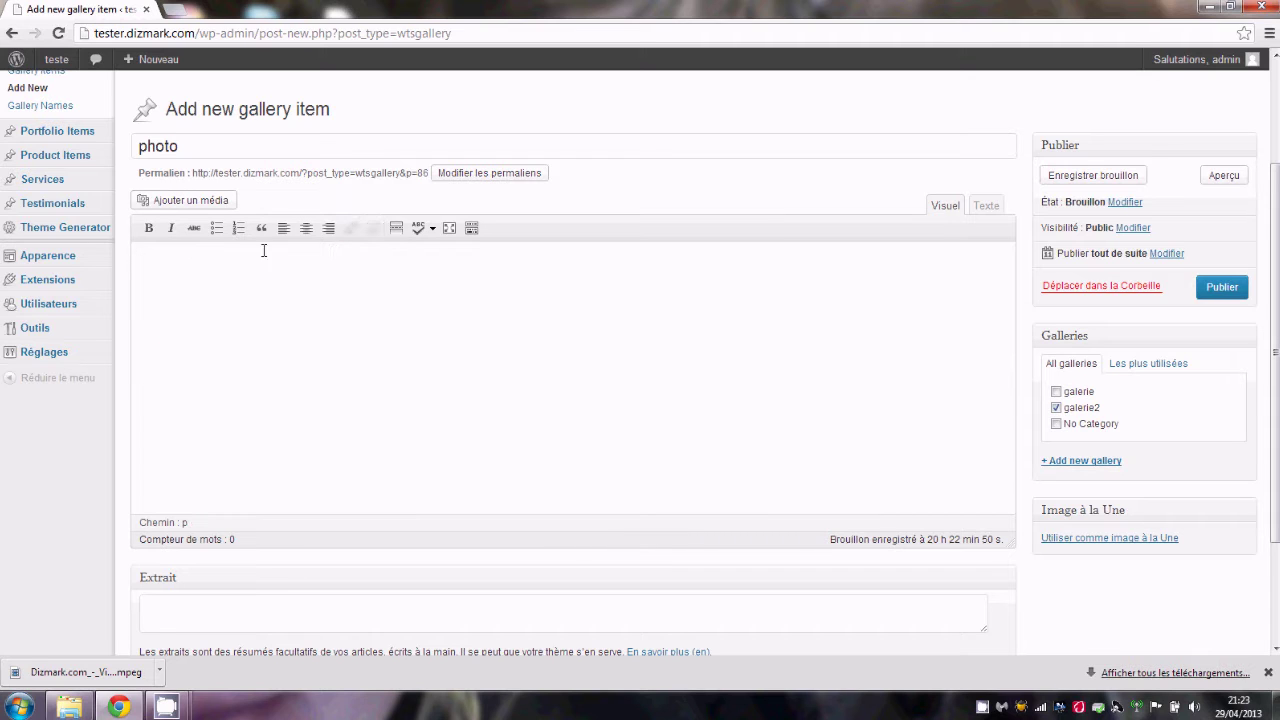
Insert the montagne image from the media library into the item's content at size Moyenne – 300 × 127
{"action": "left_click", "coordinate": [212, 200]}
{"action": "left_click", "coordinate": [667, 260]}
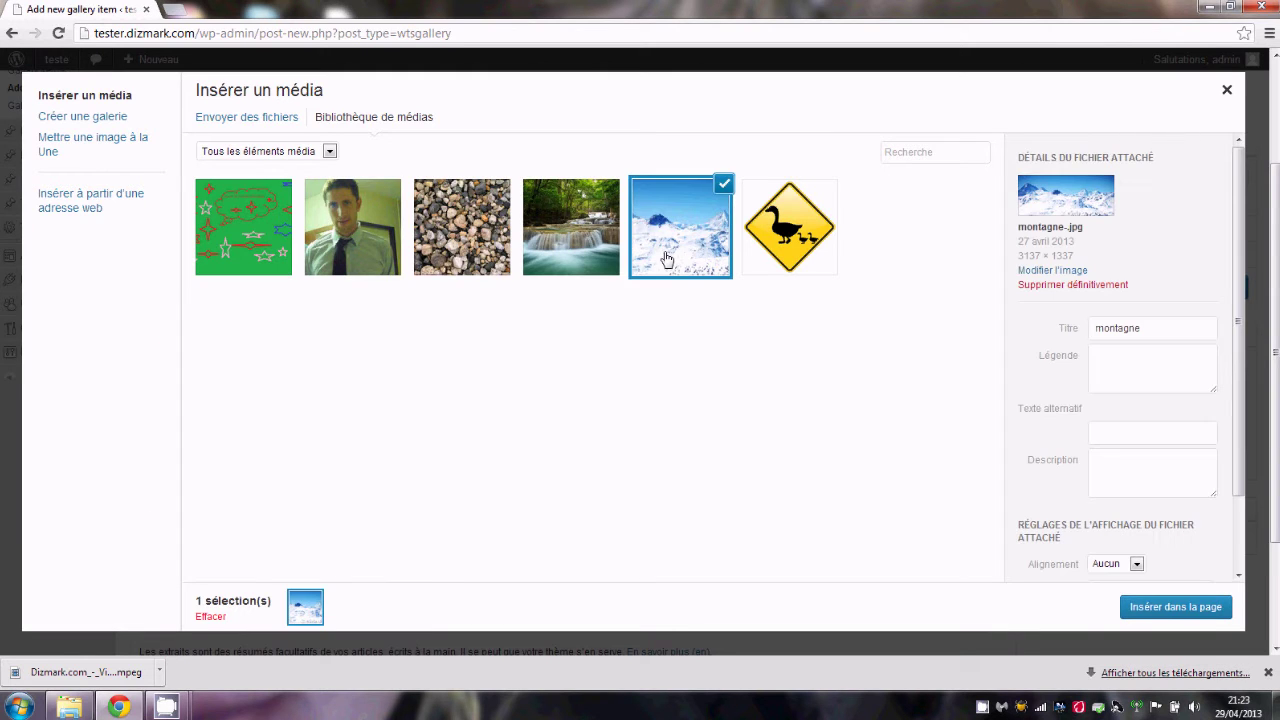
{"action": "scroll", "coordinate": [1137, 519], "scroll_direction": "down", "scroll_amount": 1}
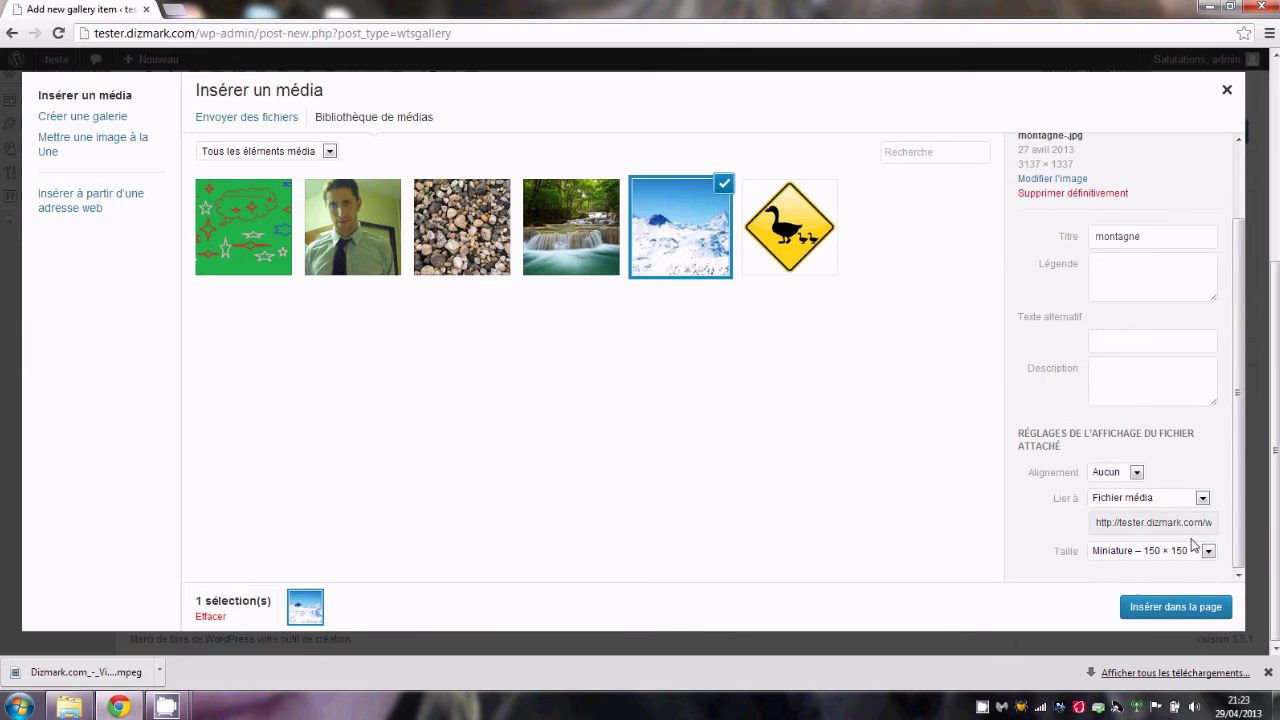
{"action": "left_click", "coordinate": [1208, 551]}
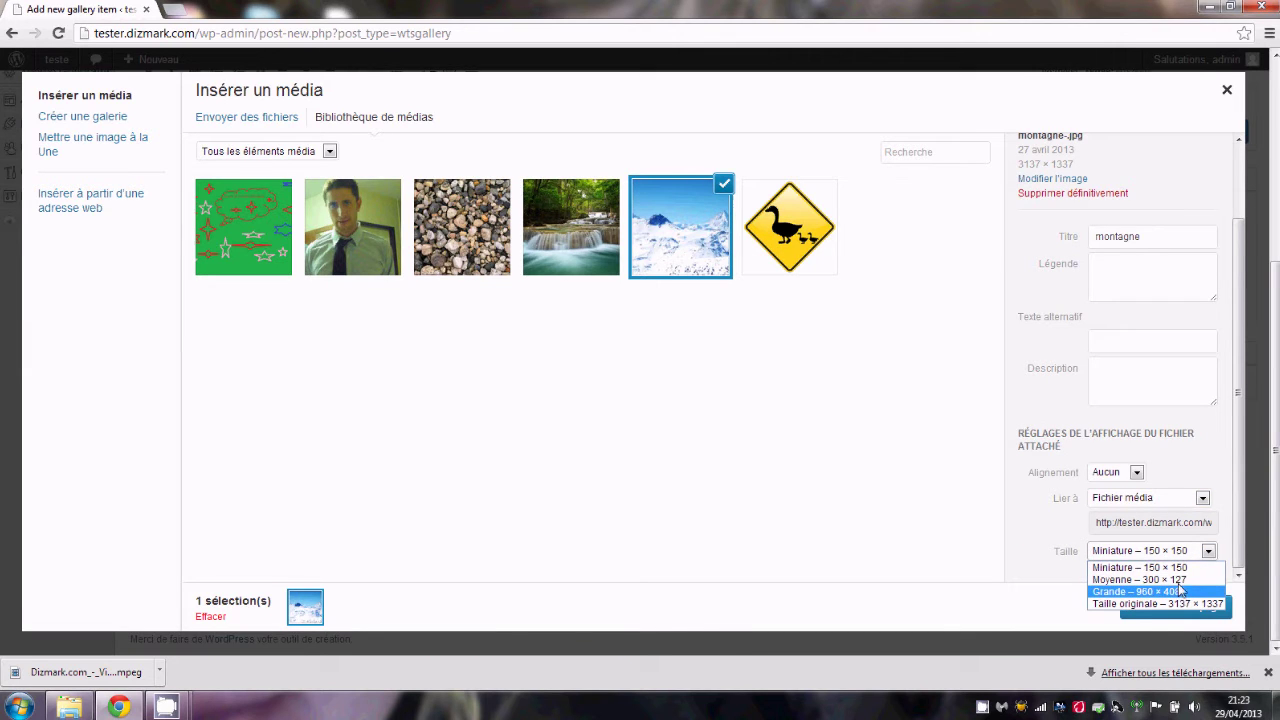
{"action": "left_click", "coordinate": [1178, 580]}
{"action": "left_click", "coordinate": [1180, 608]}
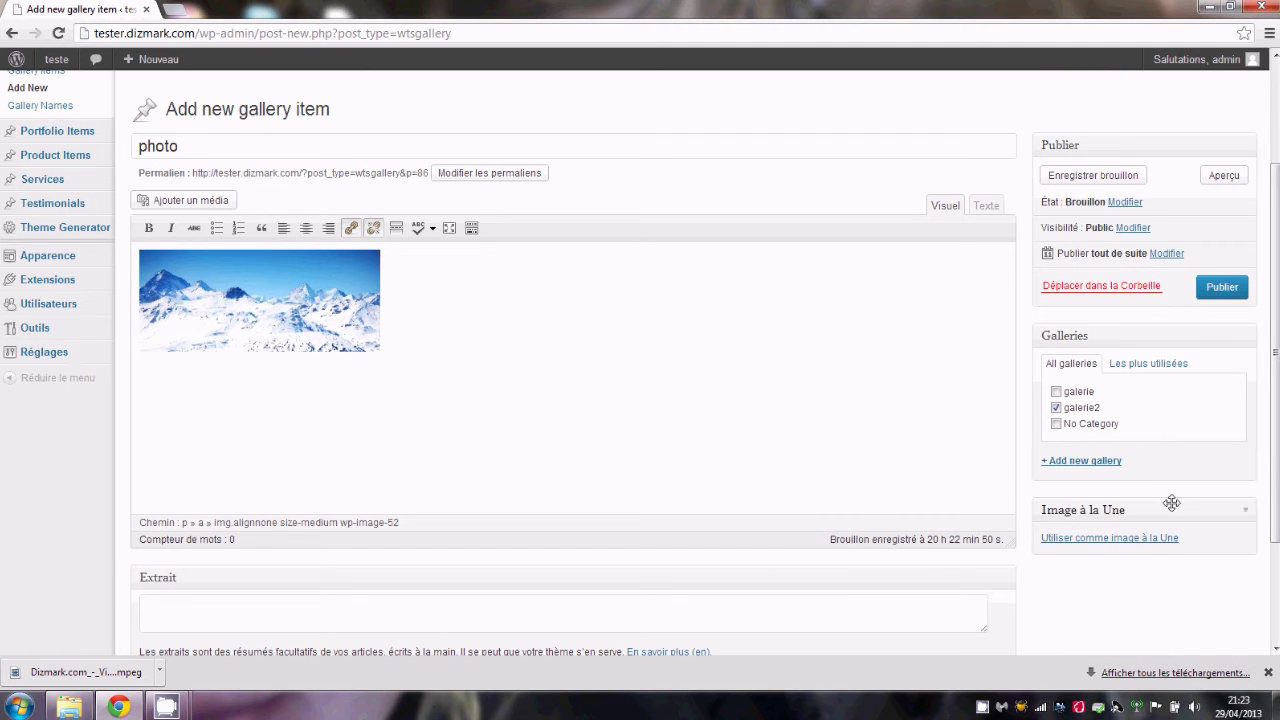
Use the montagne image as the gallery item's featured image and publish the item
{"action": "left_click", "coordinate": [1102, 539]}
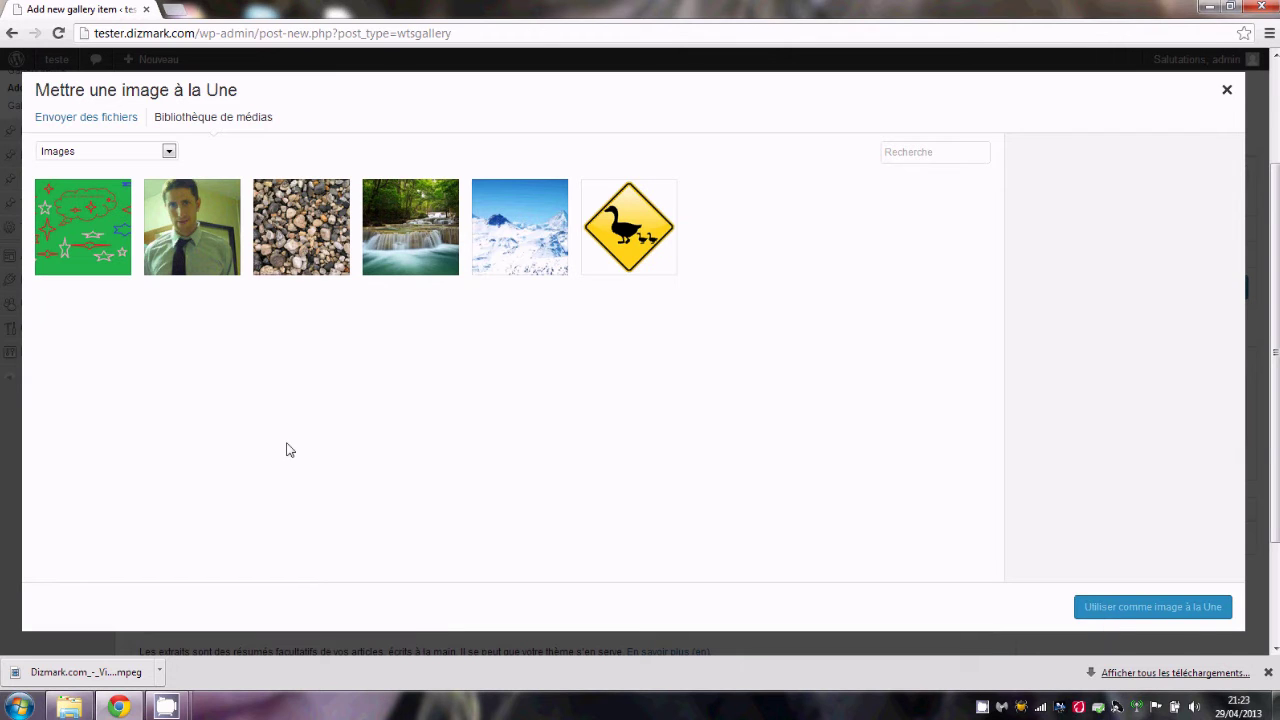
{"action": "left_click", "coordinate": [529, 263]}
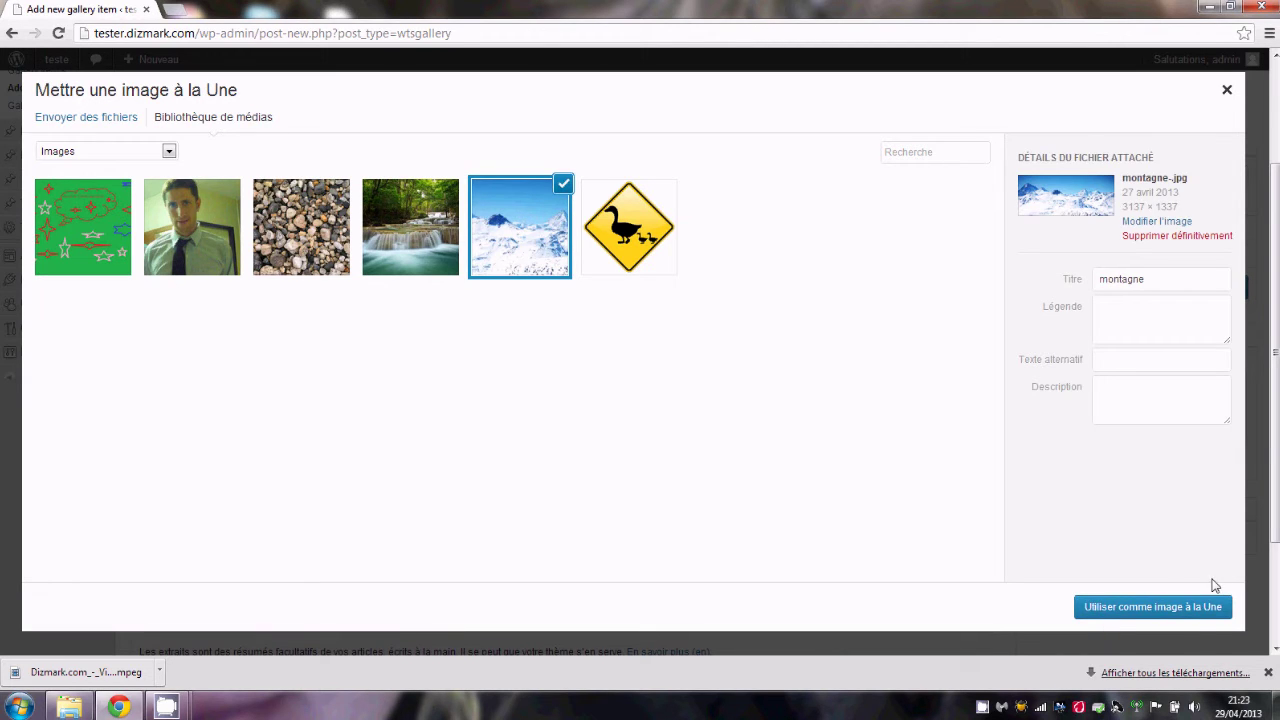
{"action": "left_click", "coordinate": [1176, 607]}
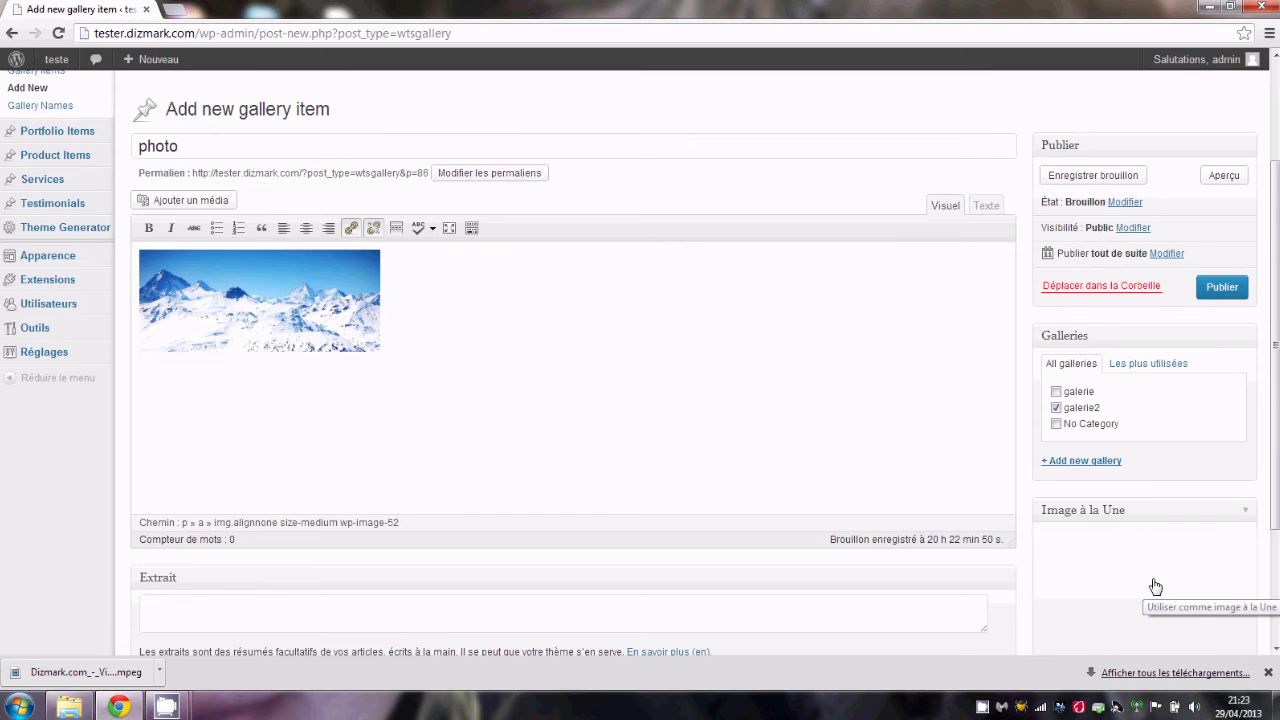
{"action": "scroll", "coordinate": [1155, 585], "scroll_direction": "down", "scroll_amount": 1}
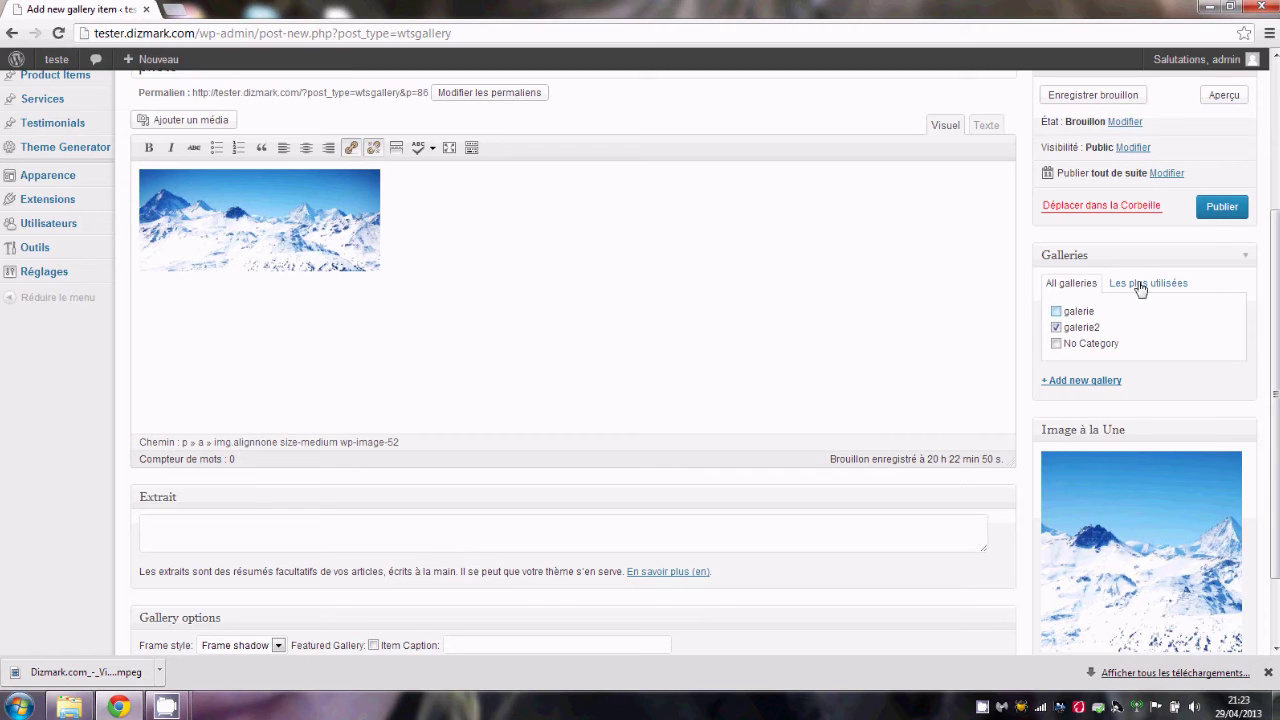
{"action": "left_click", "coordinate": [1220, 214]}
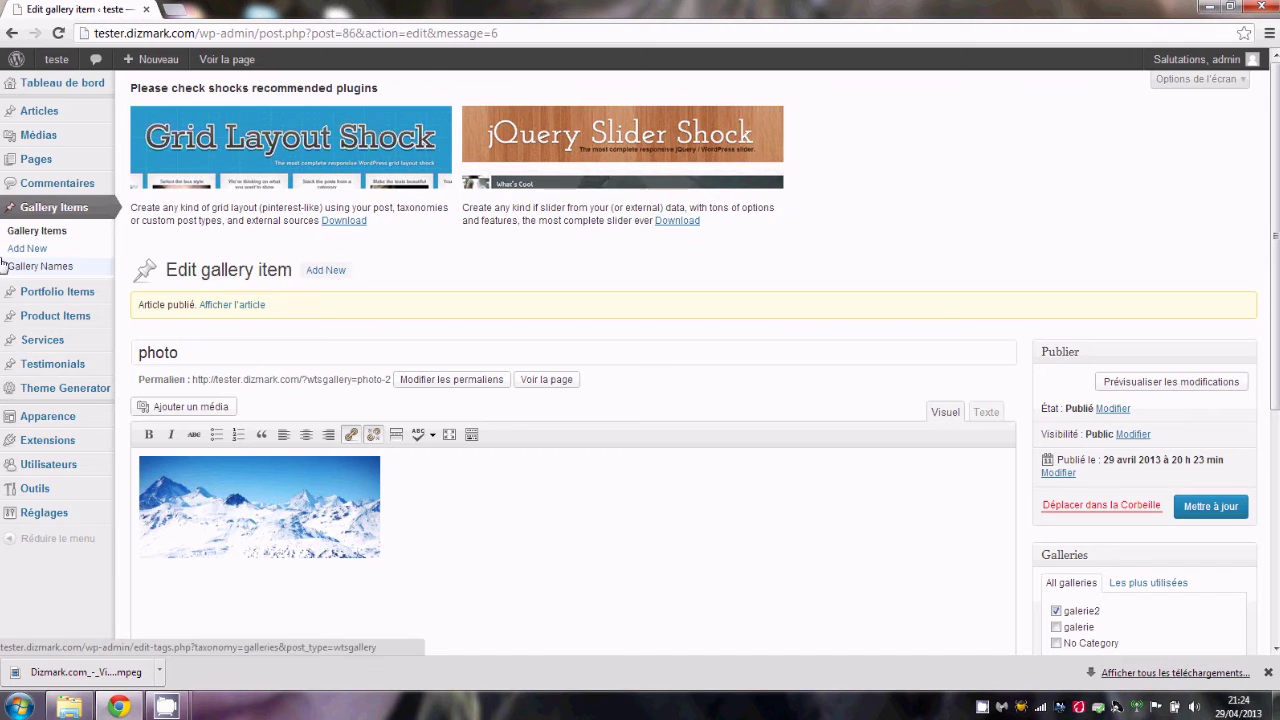
Visit the live site's Galerie Photos page and look through the photos it displays
{"action": "left_click", "coordinate": [31, 157]}
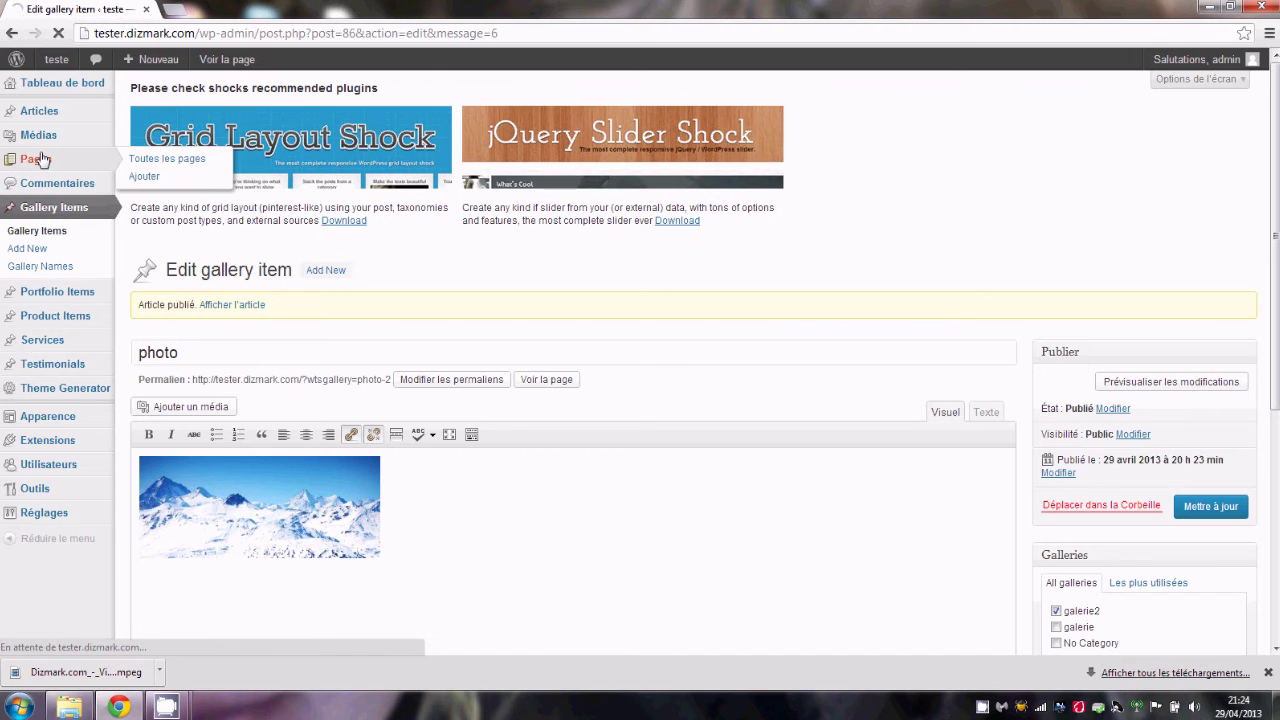
{"action": "mouse_move", "coordinate": [55, 59]}
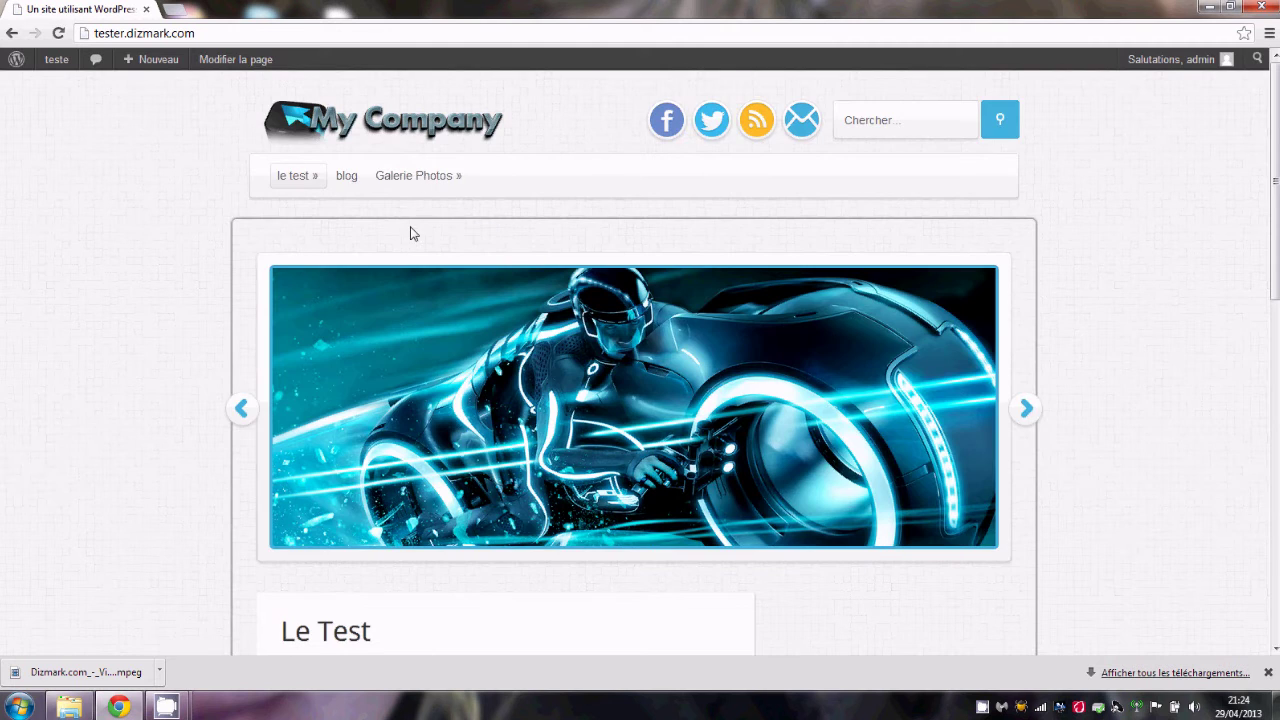
{"action": "left_click", "coordinate": [394, 175]}
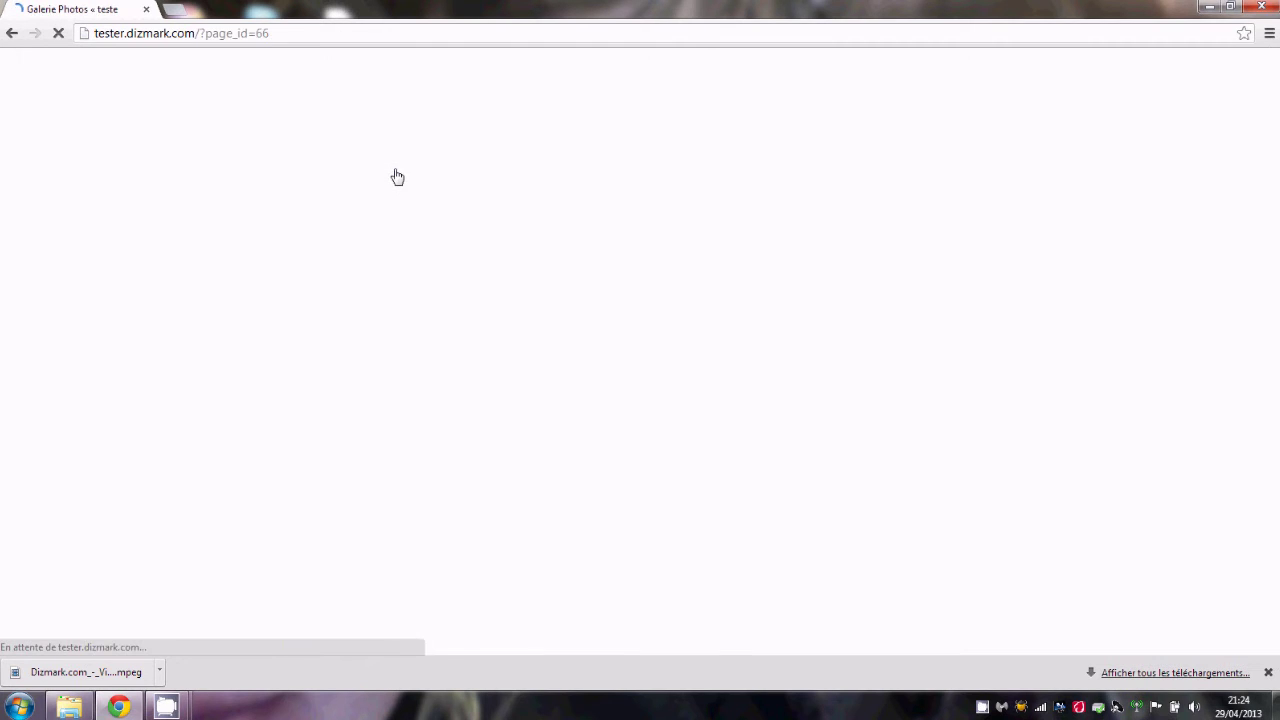
{"action": "scroll", "coordinate": [449, 229], "scroll_direction": "down", "scroll_amount": 5}
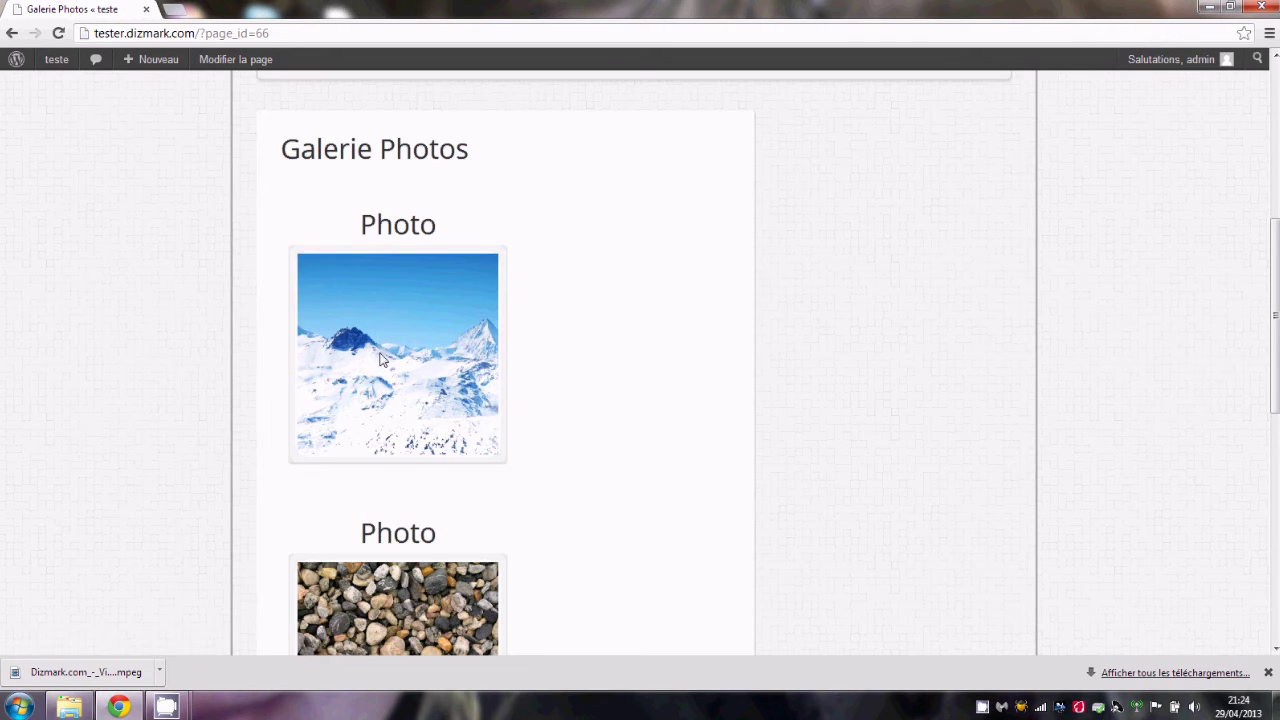
{"action": "scroll", "coordinate": [462, 533], "scroll_direction": "down", "scroll_amount": 3}
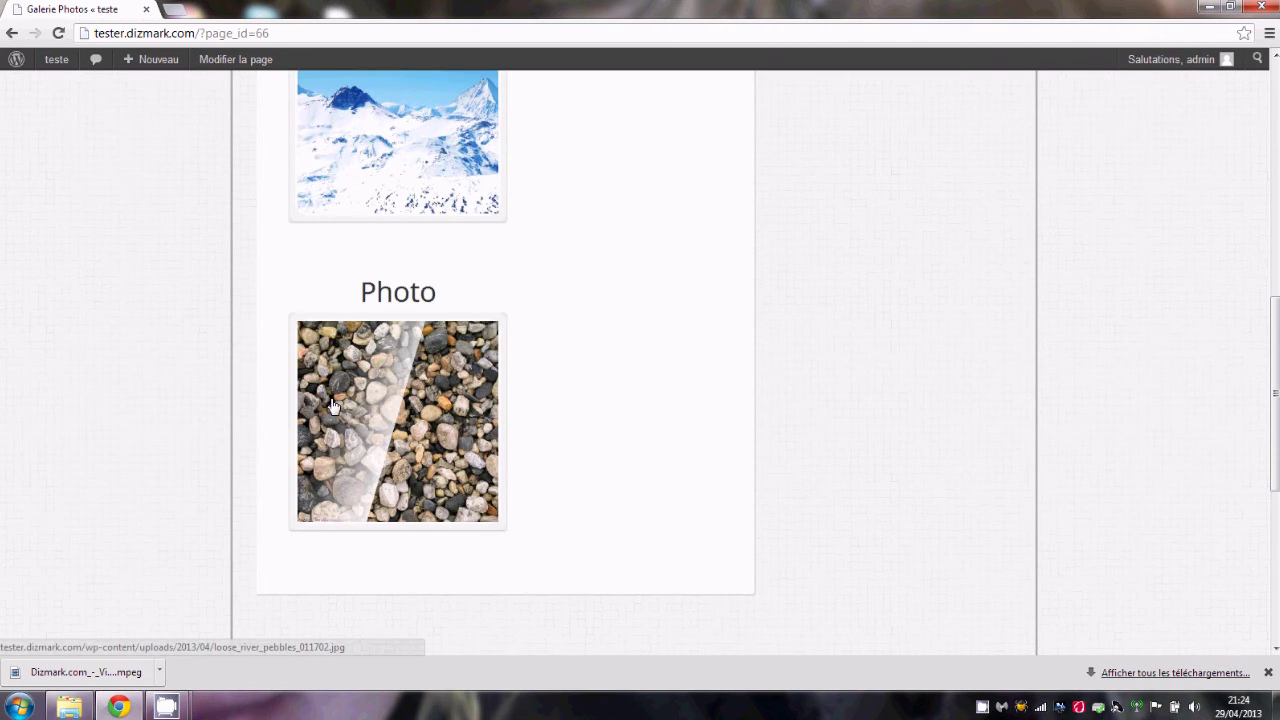
{"action": "scroll", "coordinate": [411, 323], "scroll_direction": "up", "scroll_amount": 4}
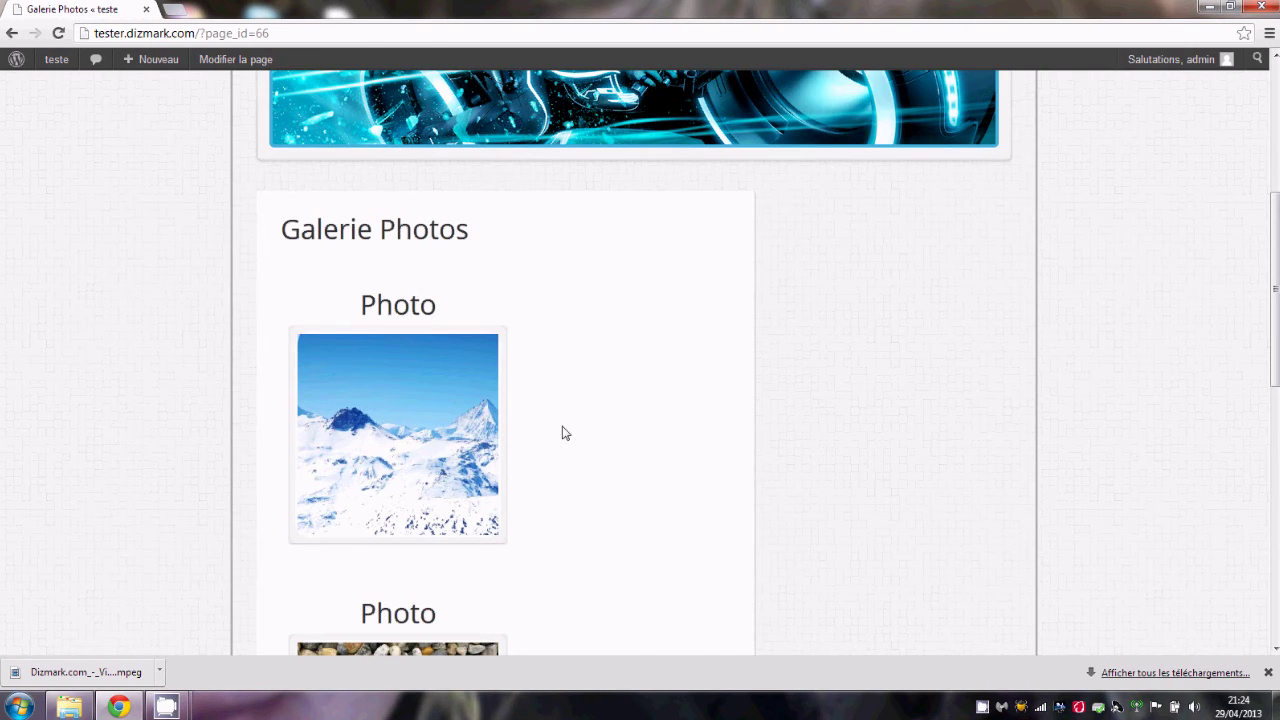
View the mountain photo at full size in the gallery and close the enlarged view
{"action": "left_click", "coordinate": [420, 461]}
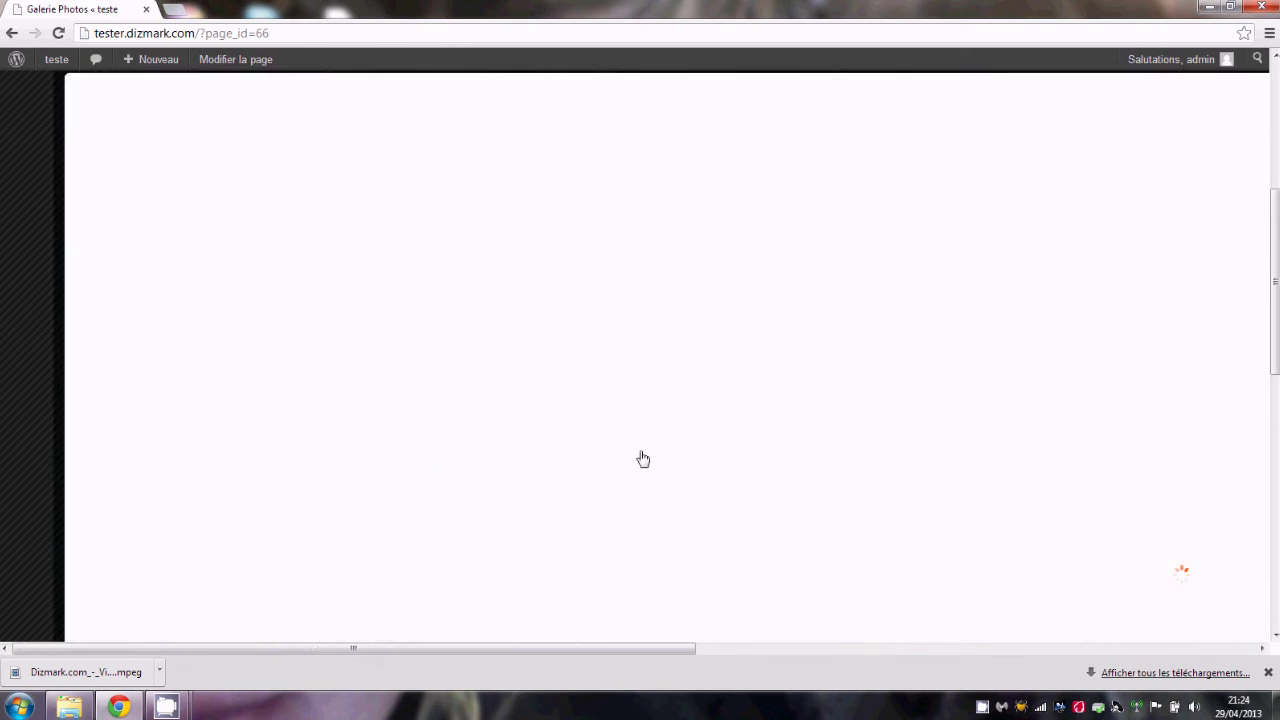
{"action": "scroll", "coordinate": [744, 375], "scroll_direction": "down", "scroll_amount": 1}
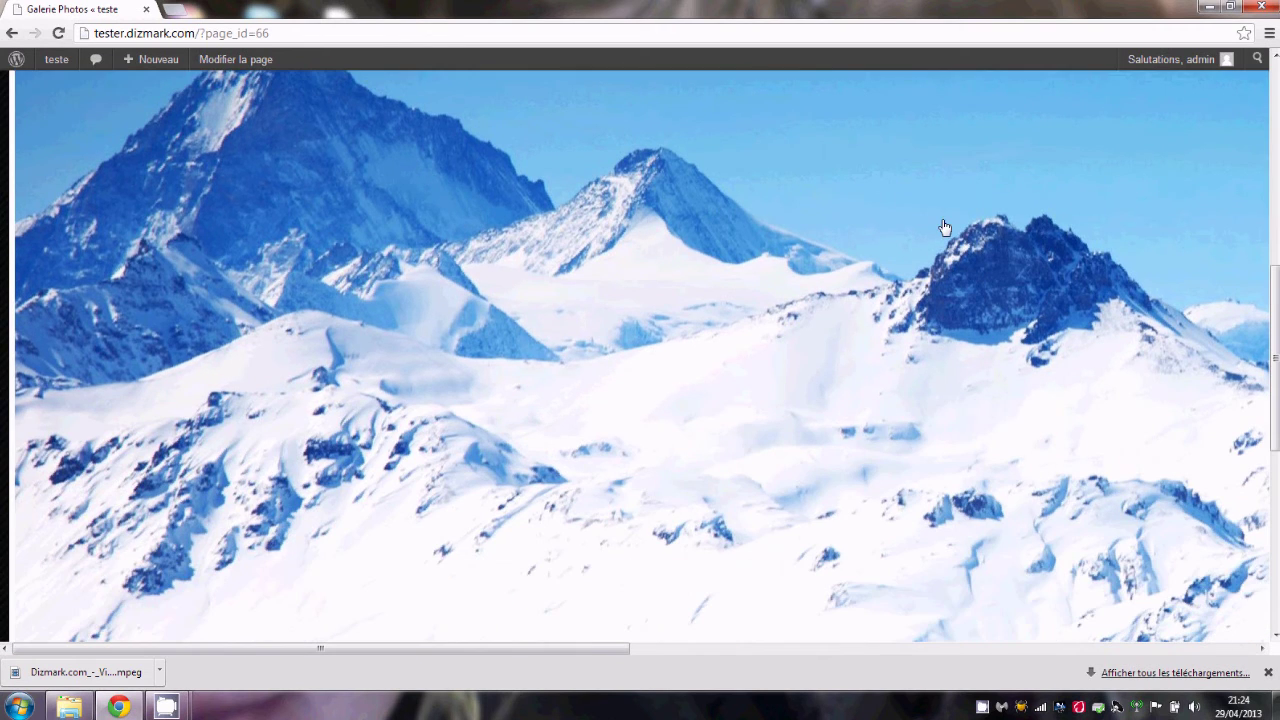
{"action": "left_click", "coordinate": [637, 113]}
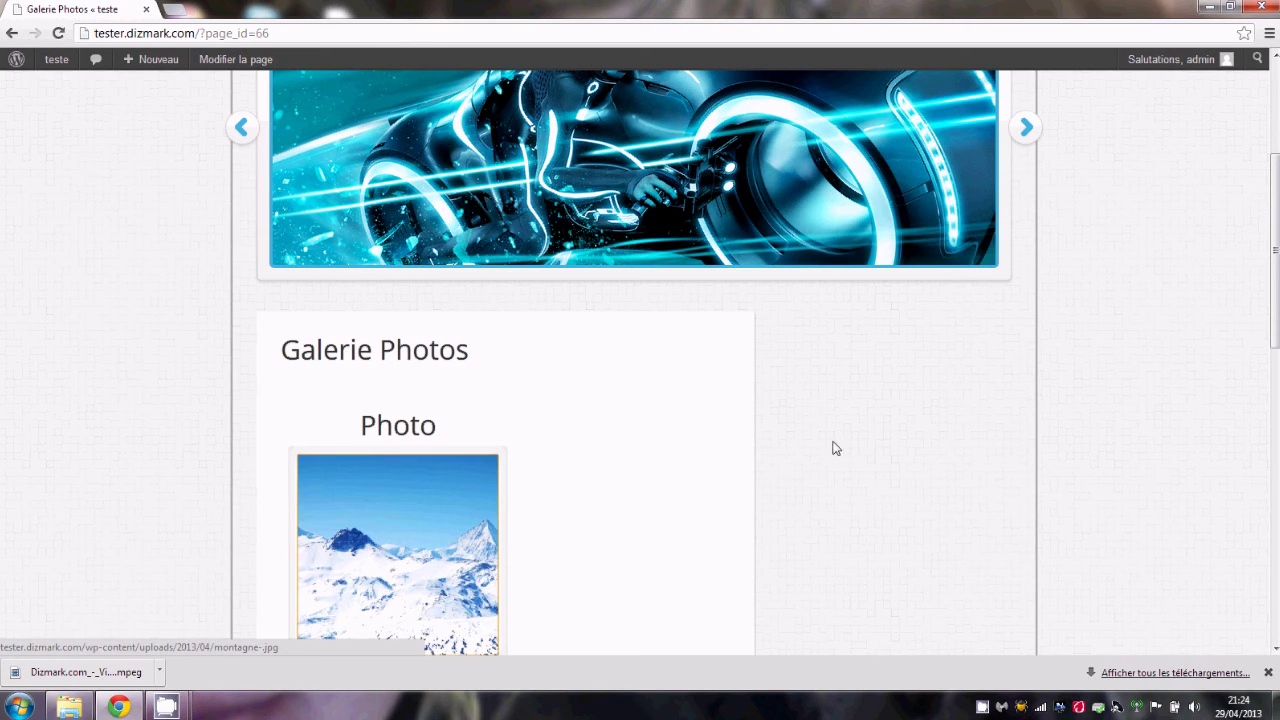
{"action": "scroll", "coordinate": [435, 340], "scroll_direction": "up", "scroll_amount": 2}
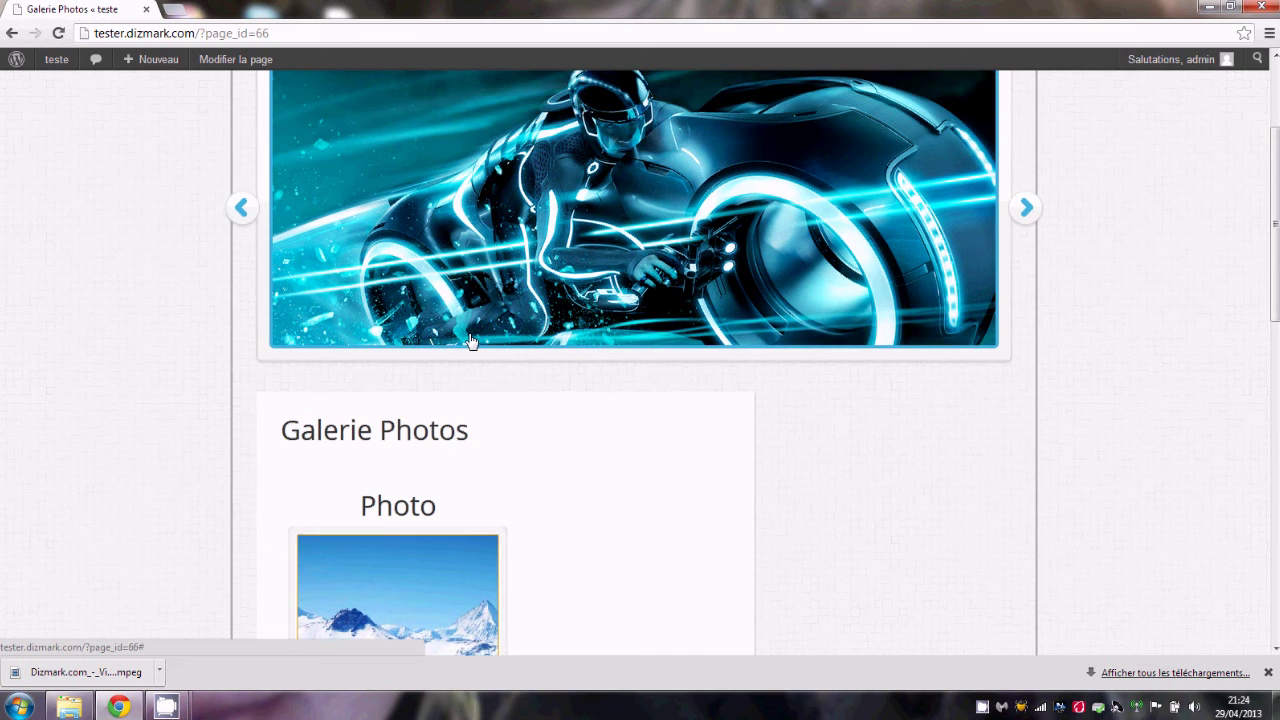